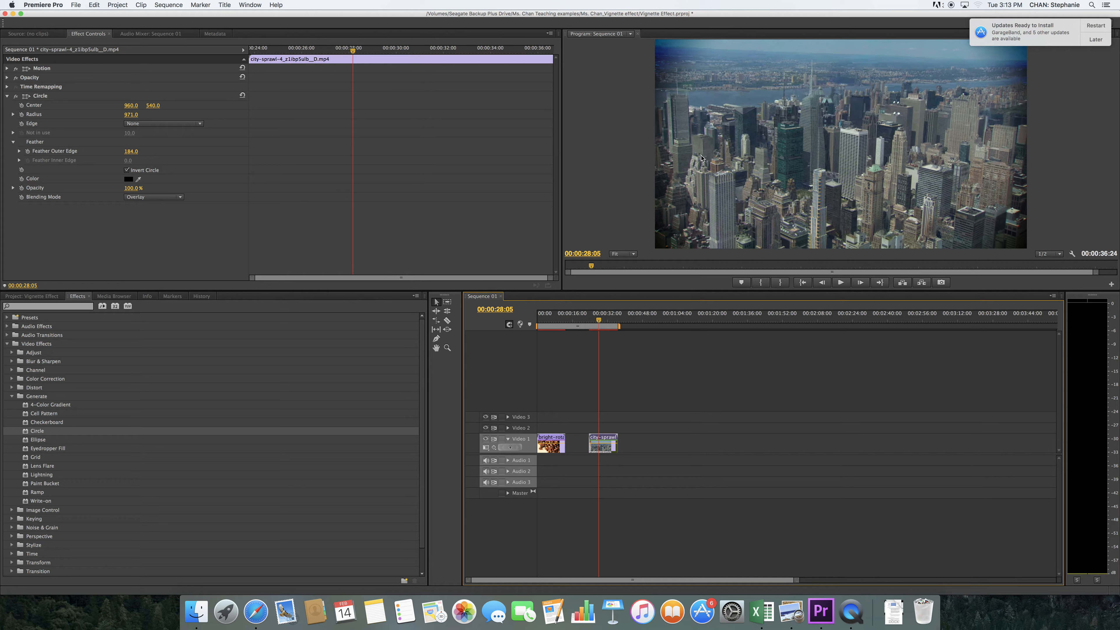
Compare the original coffee-bean and city source clips with their vignetted versions in the sequence.
left_click(56, 297)
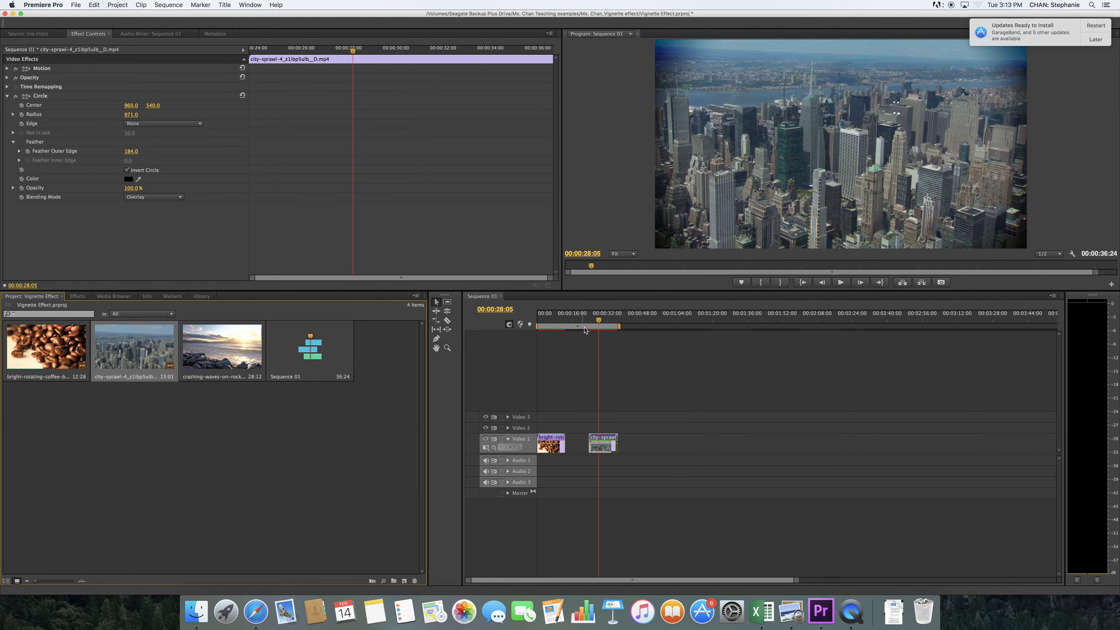
left_click_drag(598, 321, 553, 325)
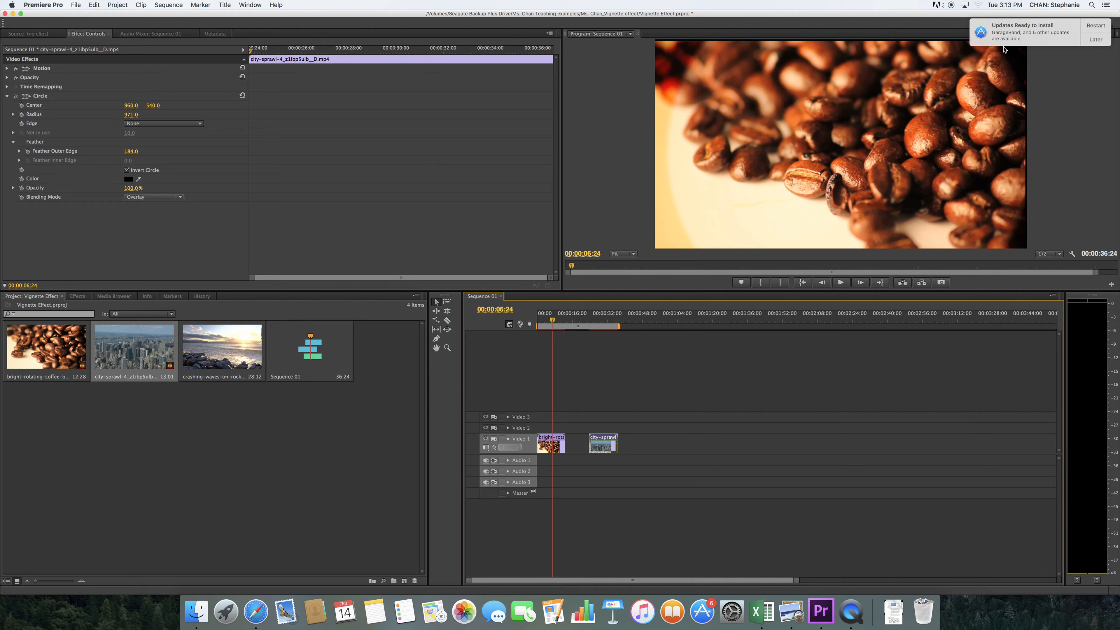
double_click(35, 358)
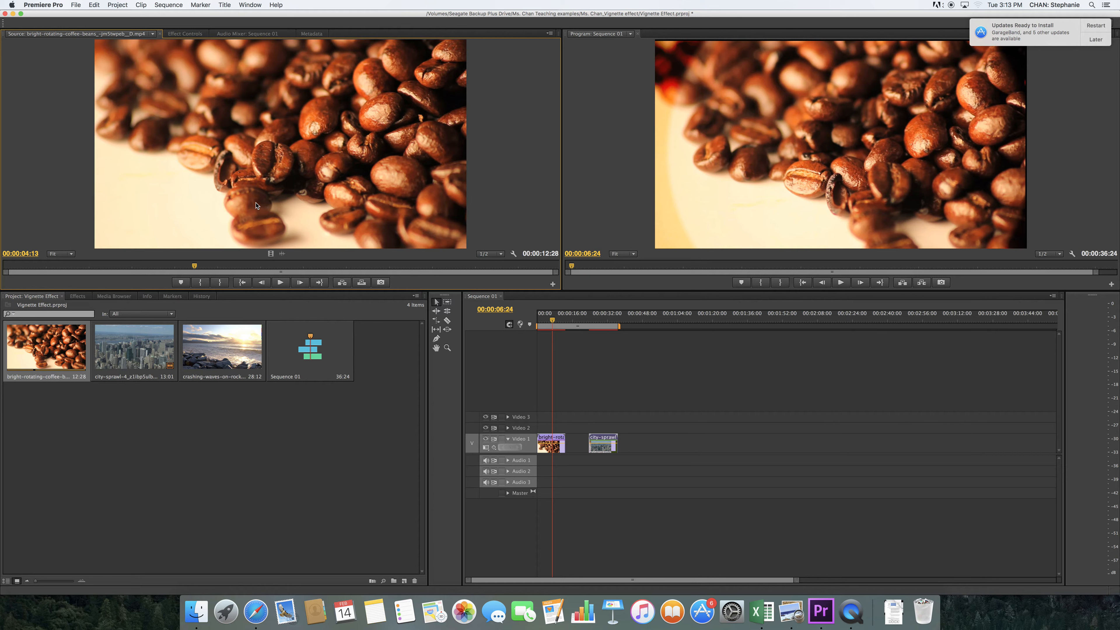
double_click(161, 334)
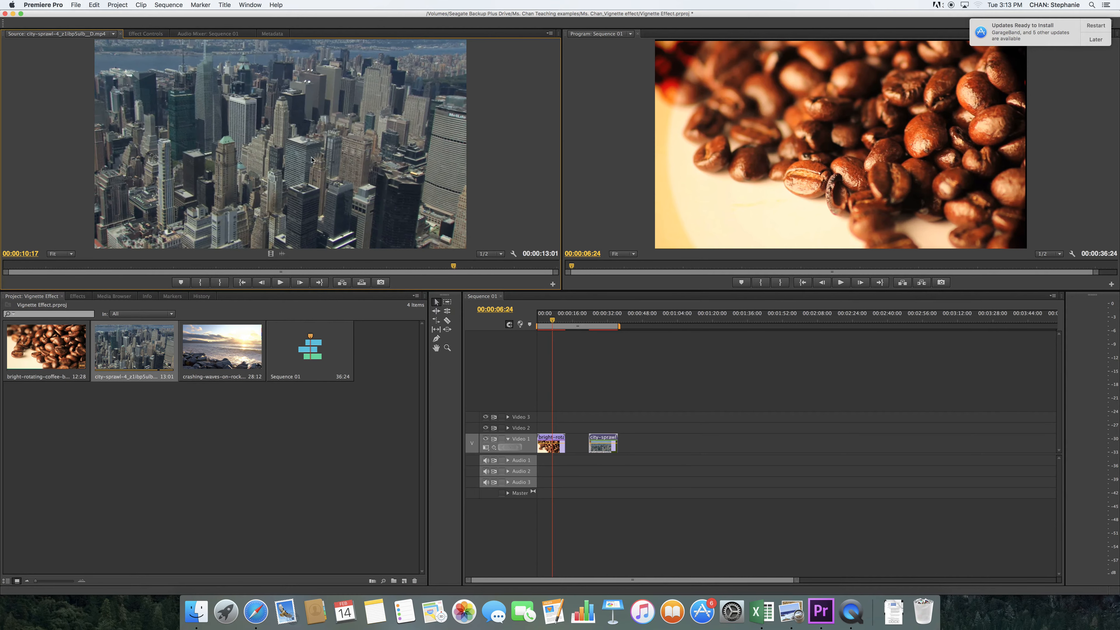
left_click_drag(590, 325, 600, 325)
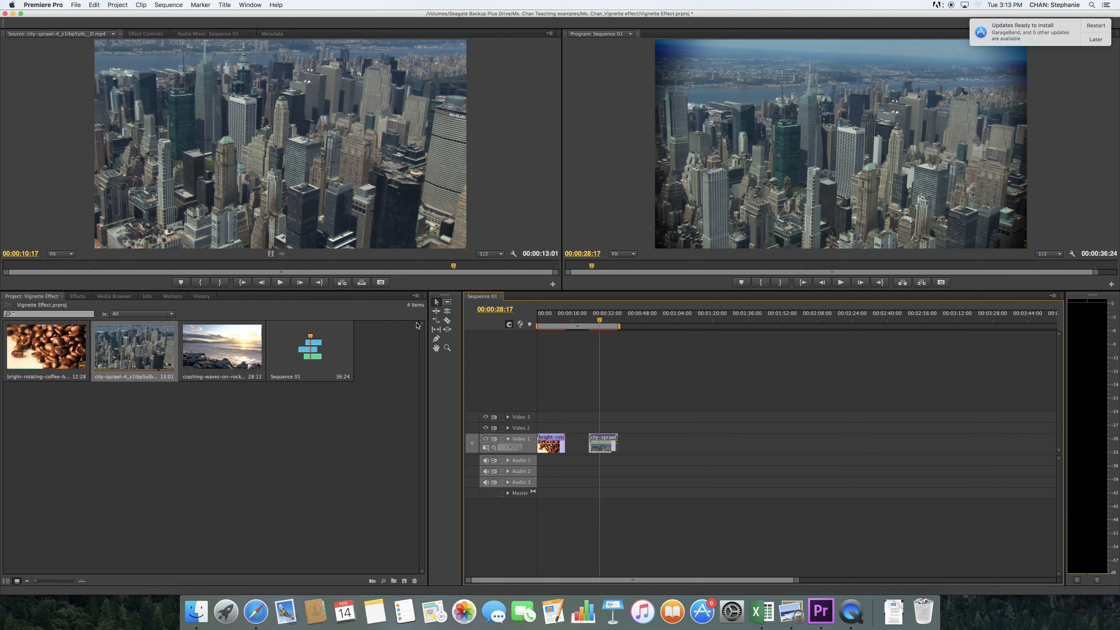
left_click_drag(594, 324, 565, 322)
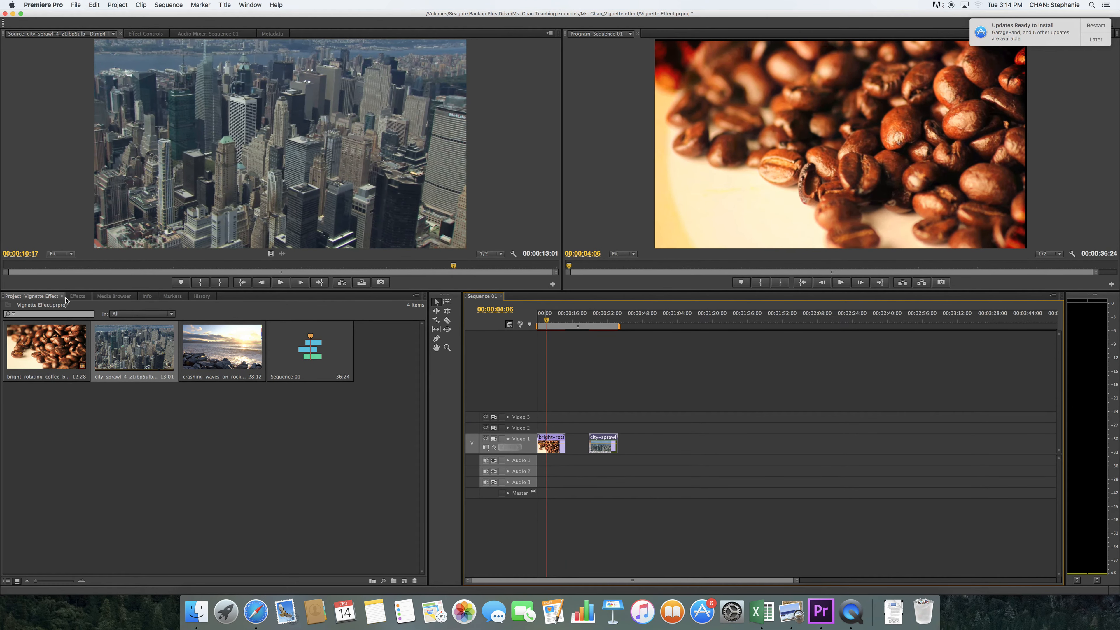
Delete the existing Circle effect from the coffee-bean clip in the sequence.
left_click(76, 297)
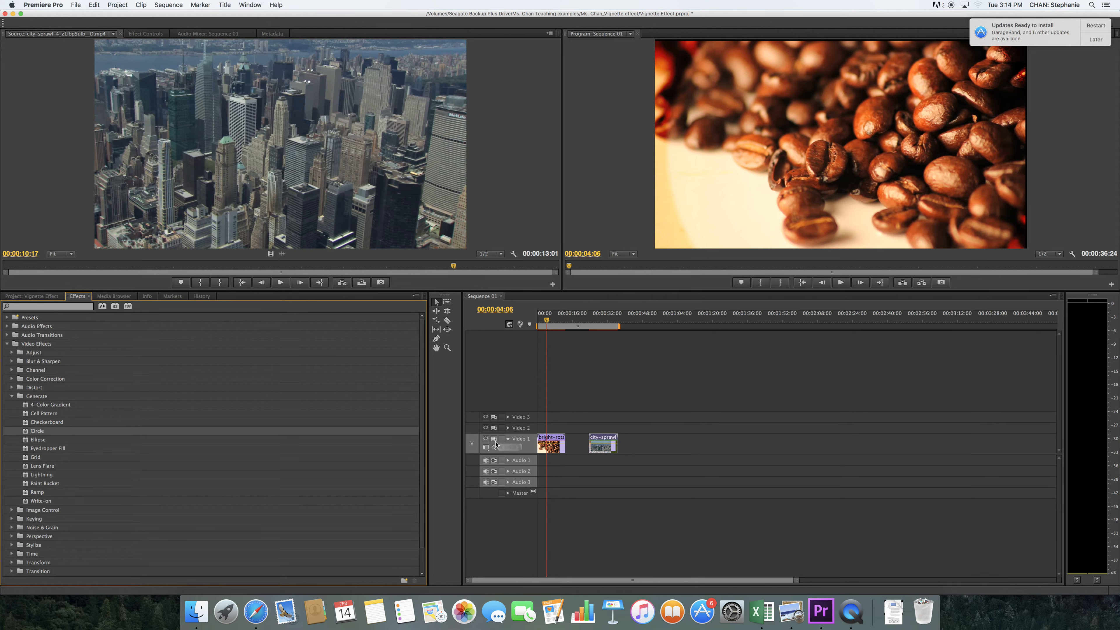
left_click(550, 442)
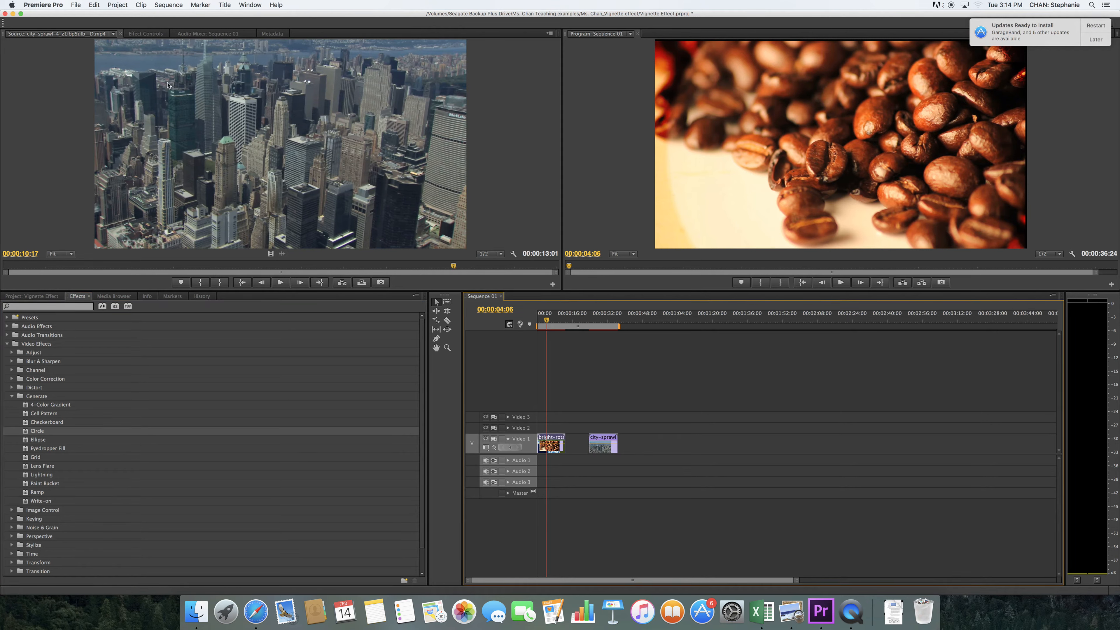
left_click(143, 33)
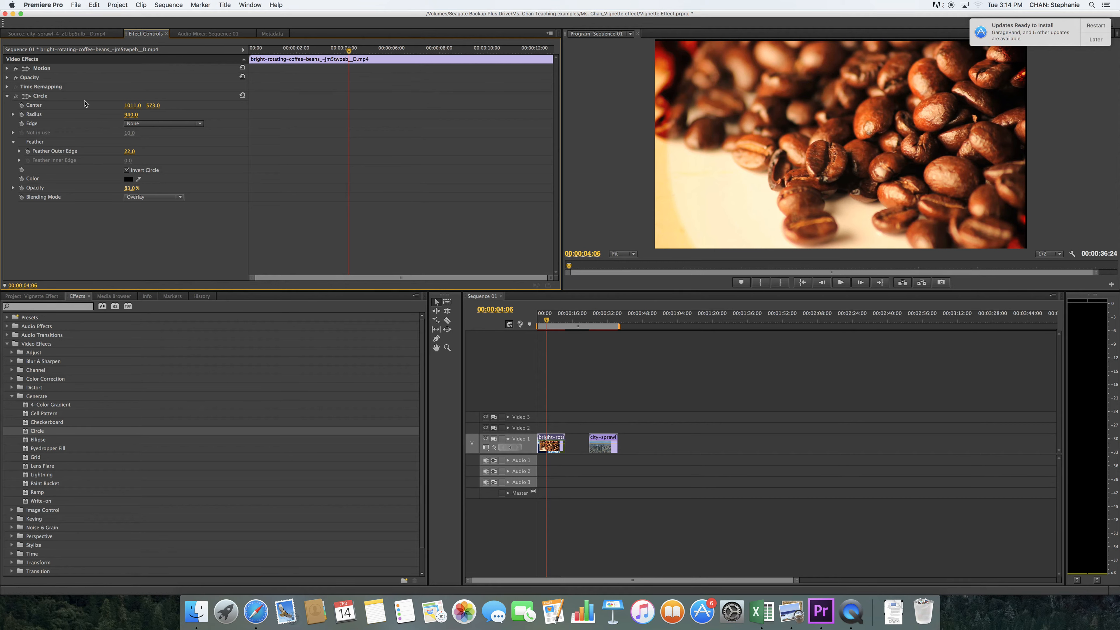
left_click(41, 96)
key("Delete")
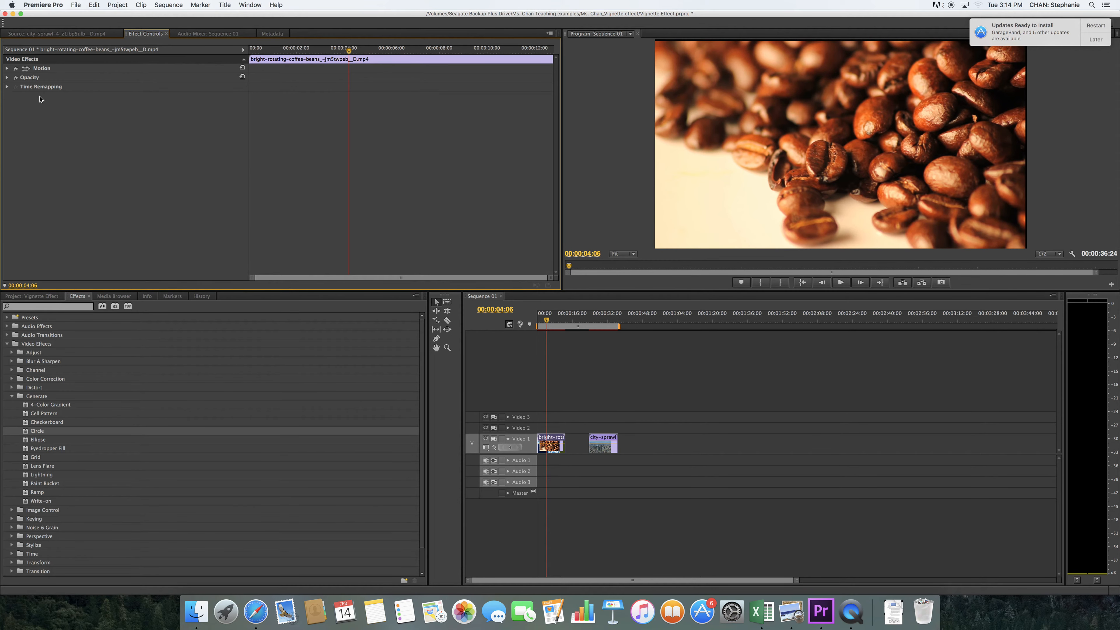
Apply the Circle effect to the coffee-bean clip, with the circle inverted and the blending mode set to Overlay.
left_click_drag(41, 432, 553, 443)
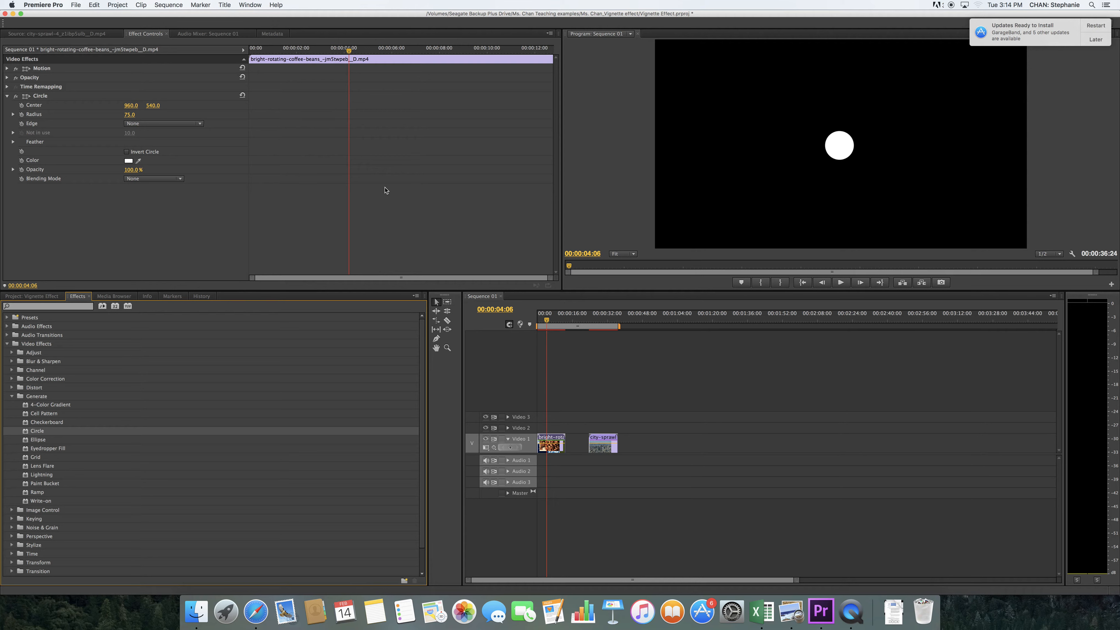
left_click(127, 151)
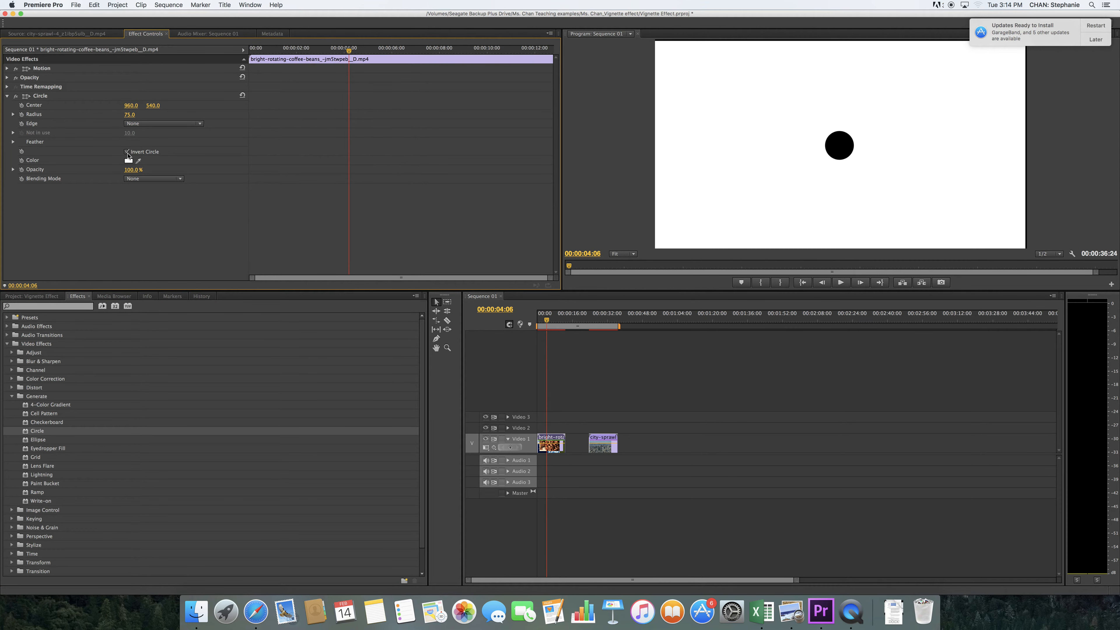
left_click(140, 179)
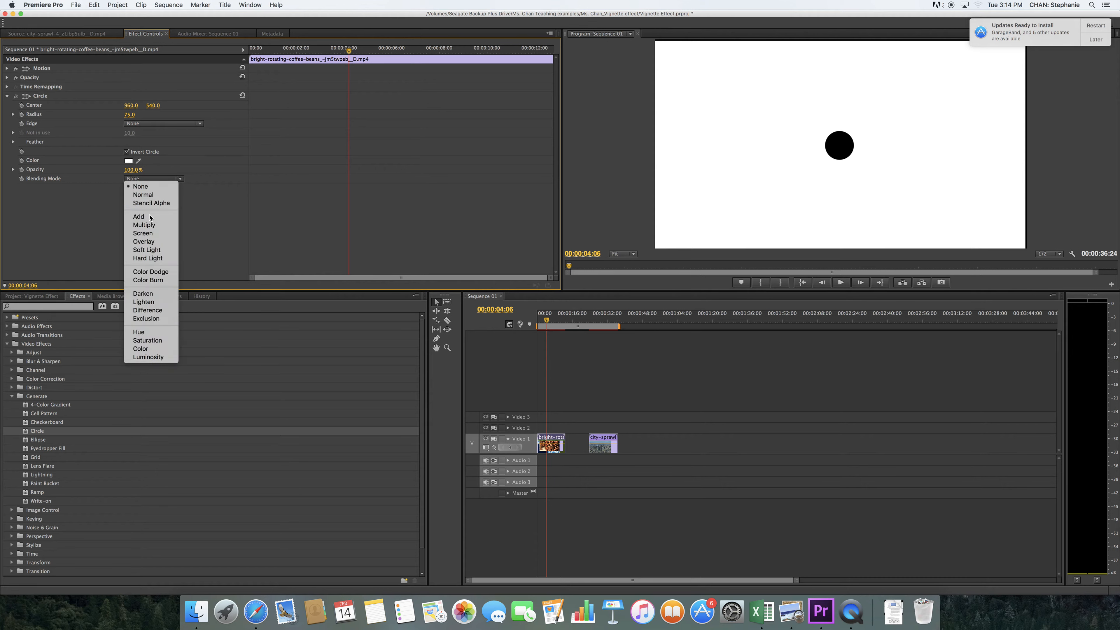
left_click(156, 245)
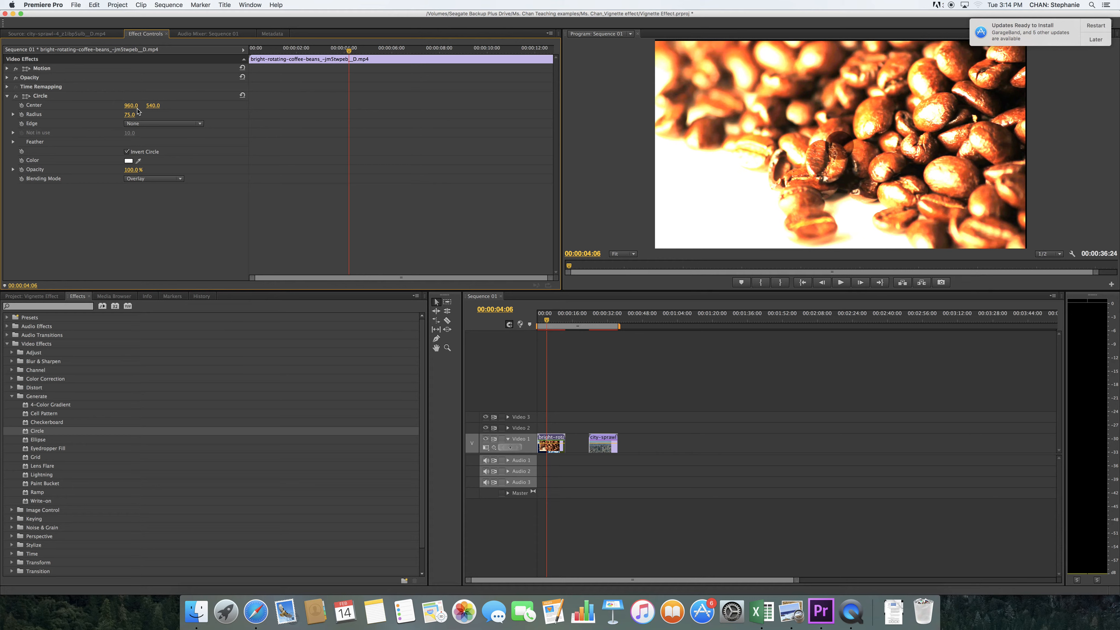
Enlarge the coffee-bean clip's circle to a radius of 949.
left_click(13, 115)
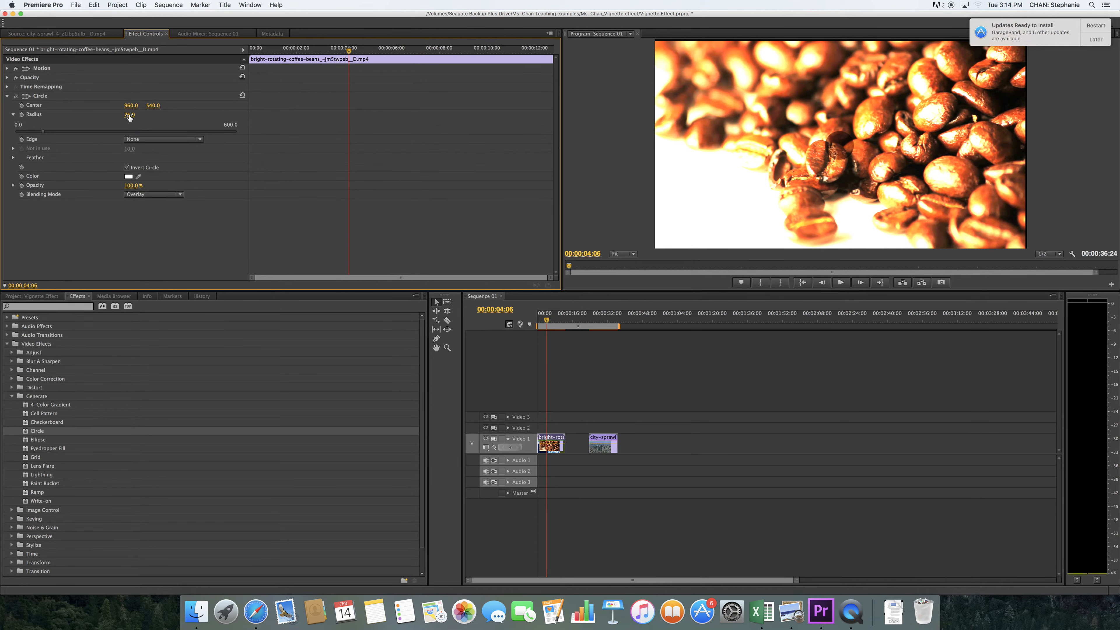
left_click_drag(129, 117, 431, 117)
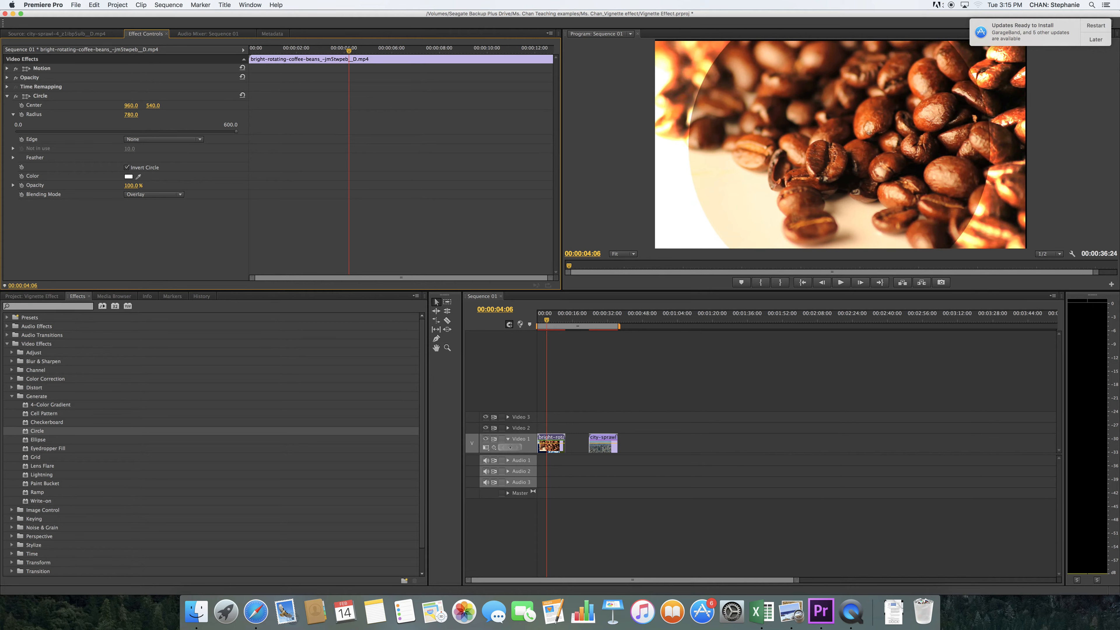
left_click_drag(133, 115, 215, 115)
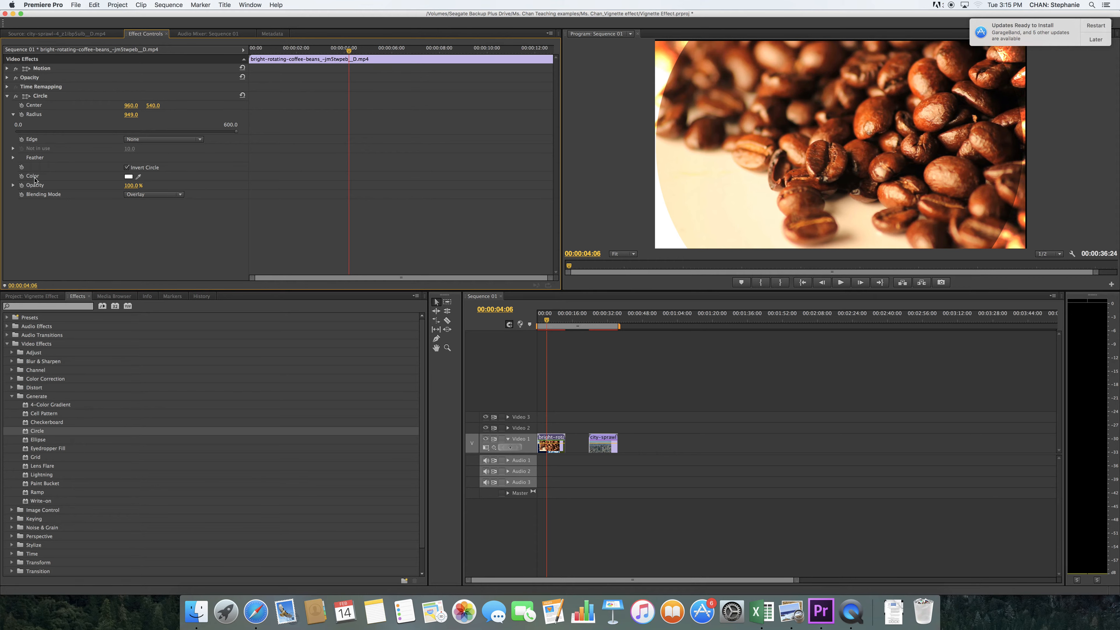
Try vignette colours sampled from the cream plate and from a reddish-brown coffee bean.
left_click_drag(138, 177, 673, 211)
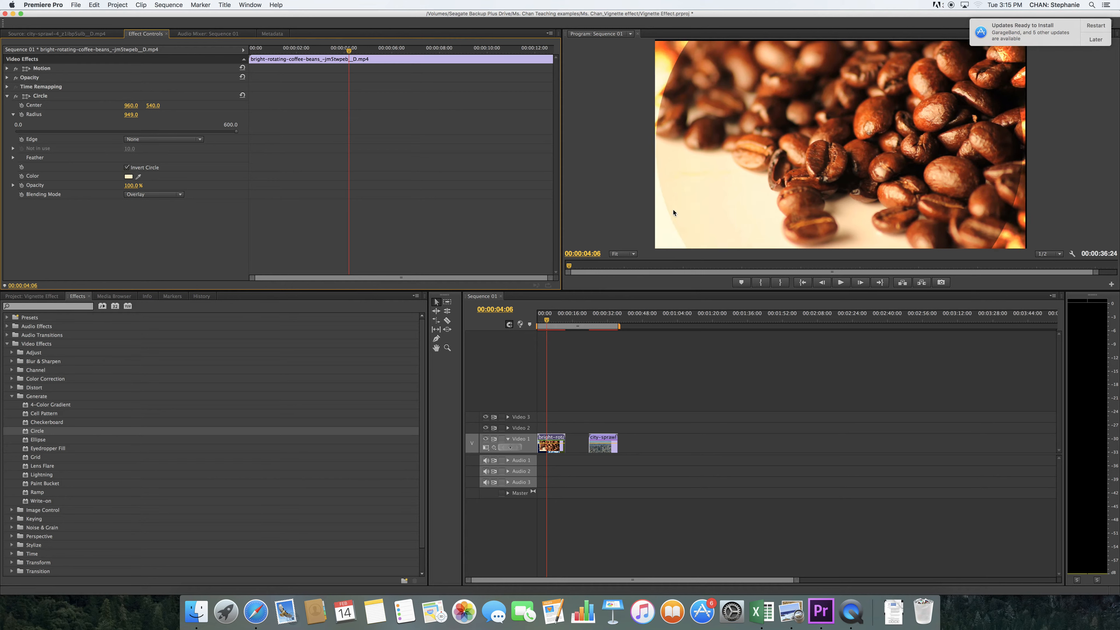
left_click(826, 168)
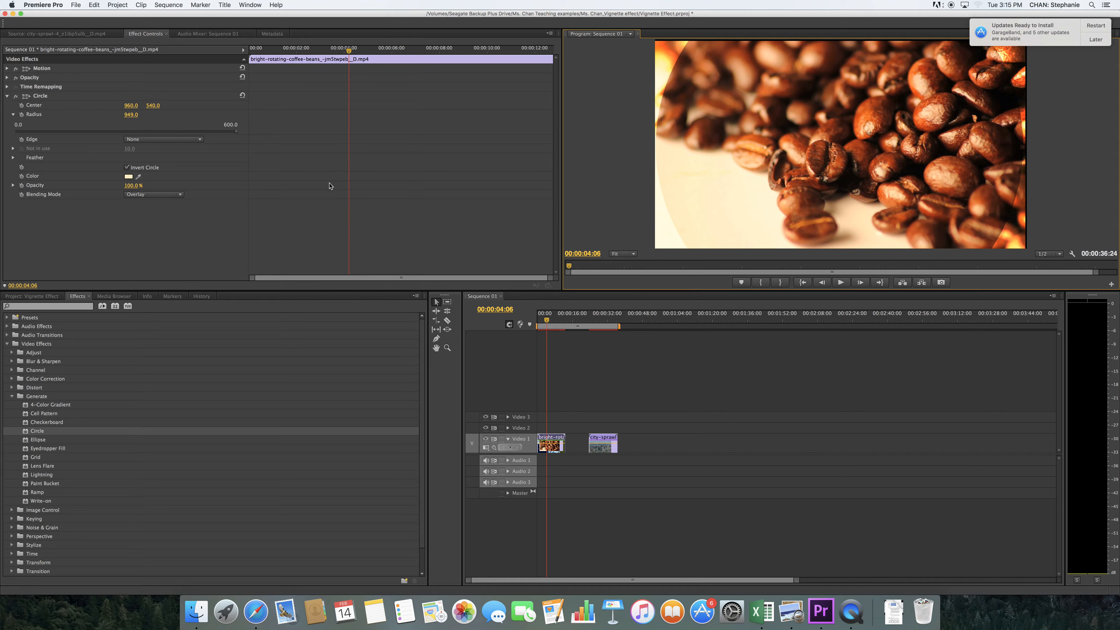
left_click_drag(138, 176, 878, 118)
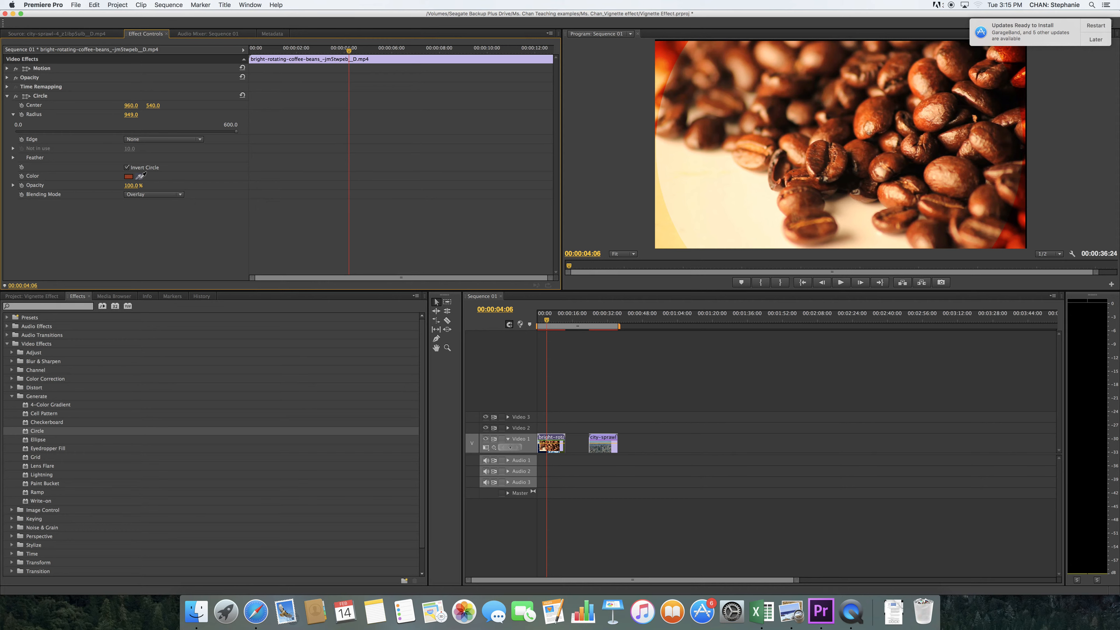
Sample the cream plate as the coffee-bean circle's colour and set its outer edge feather to 44.
left_click_drag(141, 176, 668, 197)
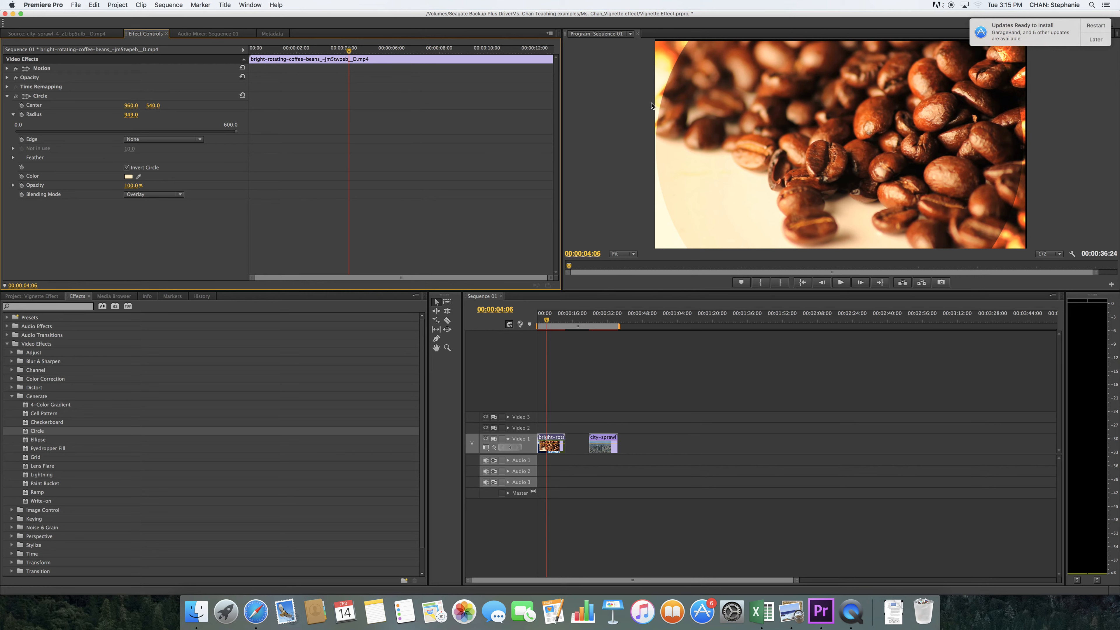
left_click(13, 158)
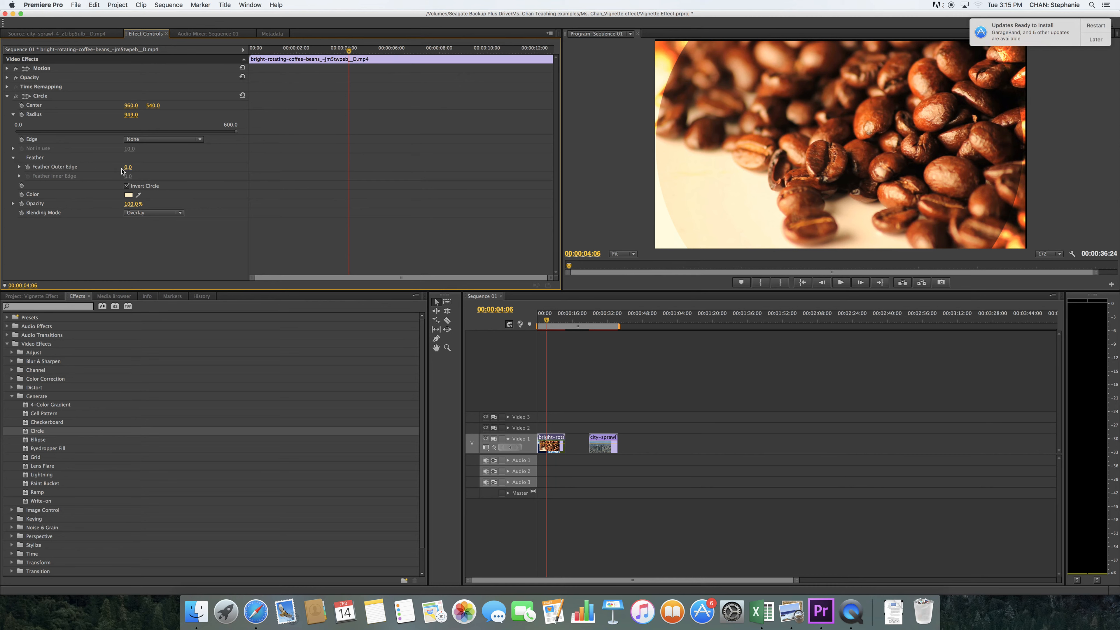
left_click_drag(128, 167, 143, 167)
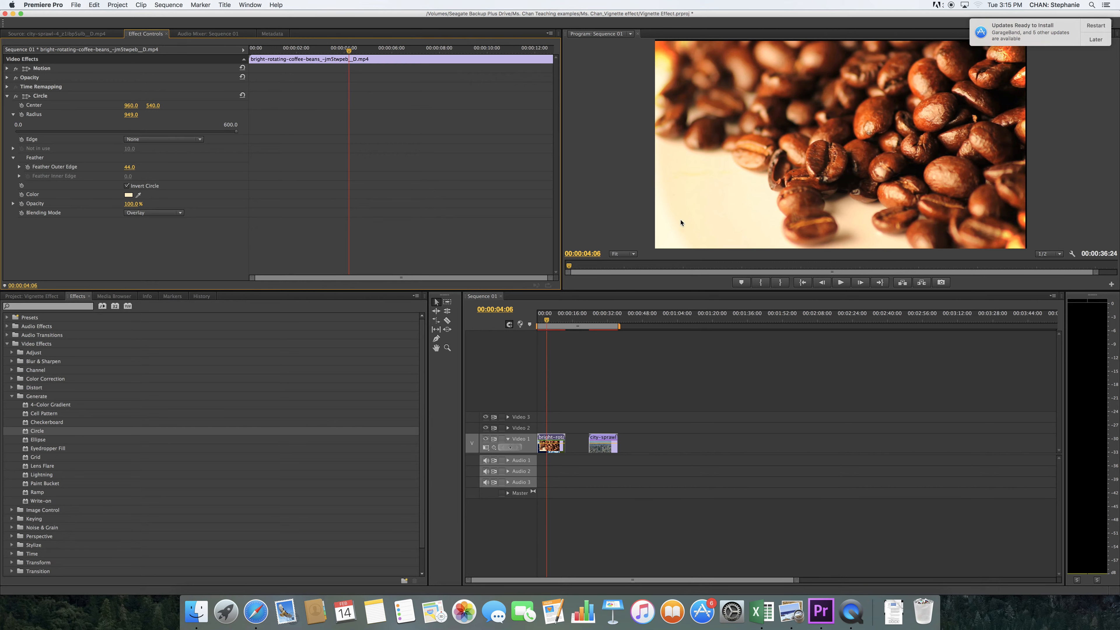
Move the playhead to the city clip at 00:00:25:23 and delete that clip's existing Circle effect.
left_click(591, 322)
mouse_move(592, 324)
left_mouse_down()
mouse_move(605, 323)
mouse_move(593, 323)
left_mouse_up()
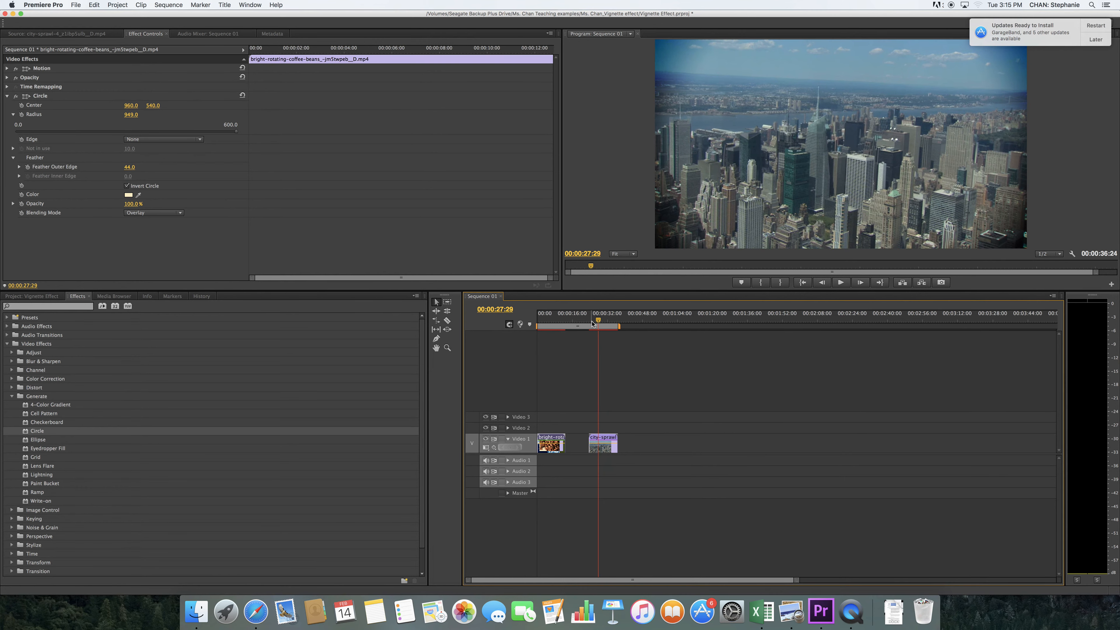
left_click(603, 440)
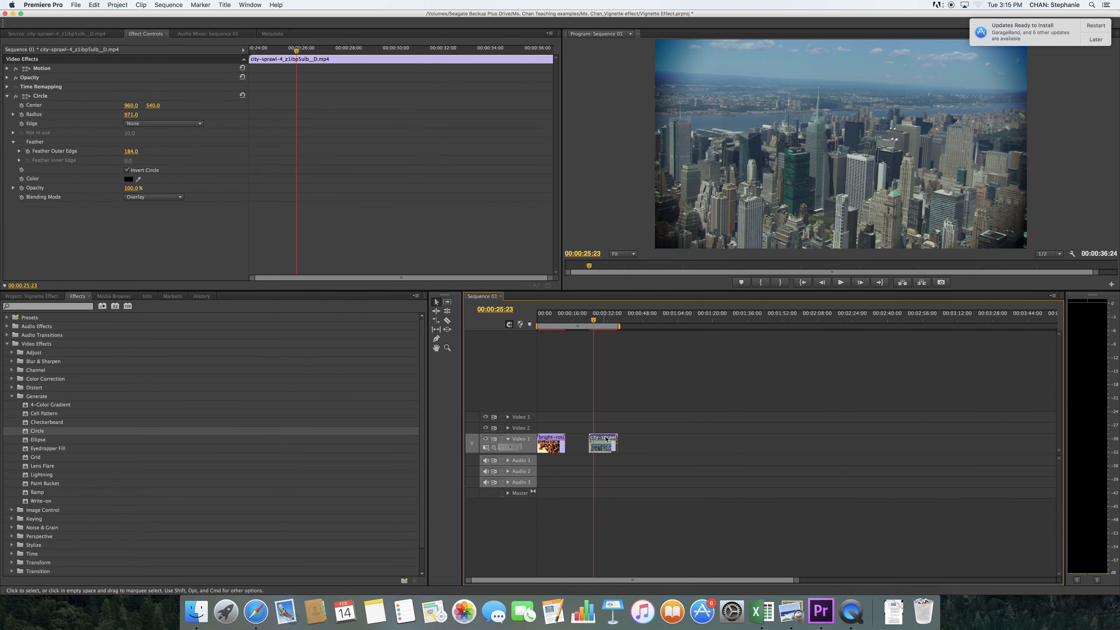
left_click(44, 98)
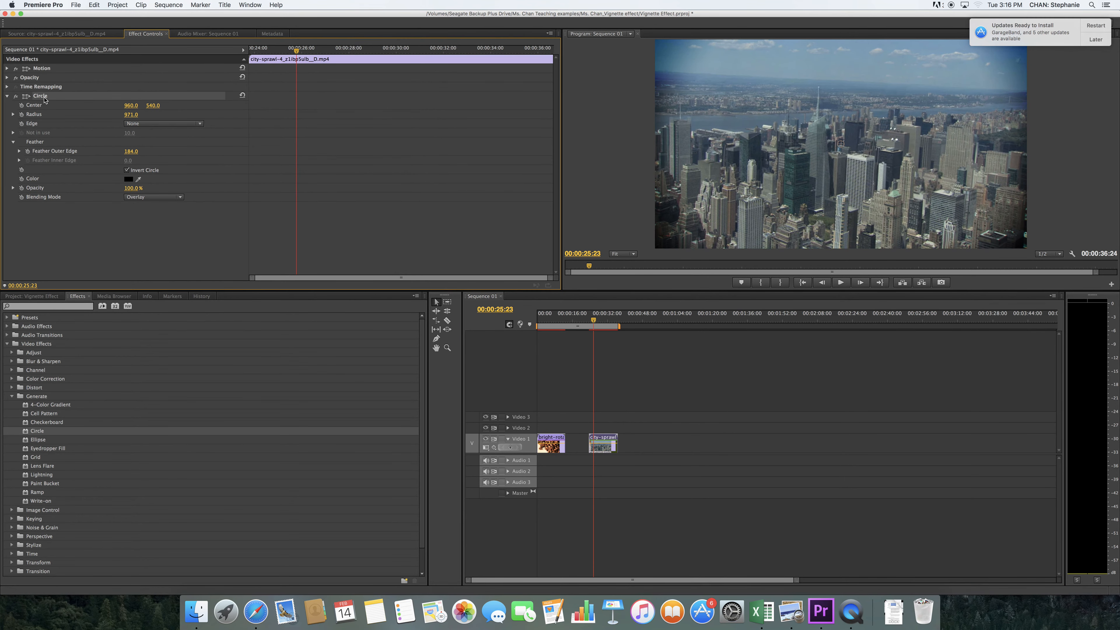
key("Delete")
Apply the Circle effect to the city clip, with the circle inverted and the blending mode set to Overlay.
left_click_drag(38, 431, 596, 440)
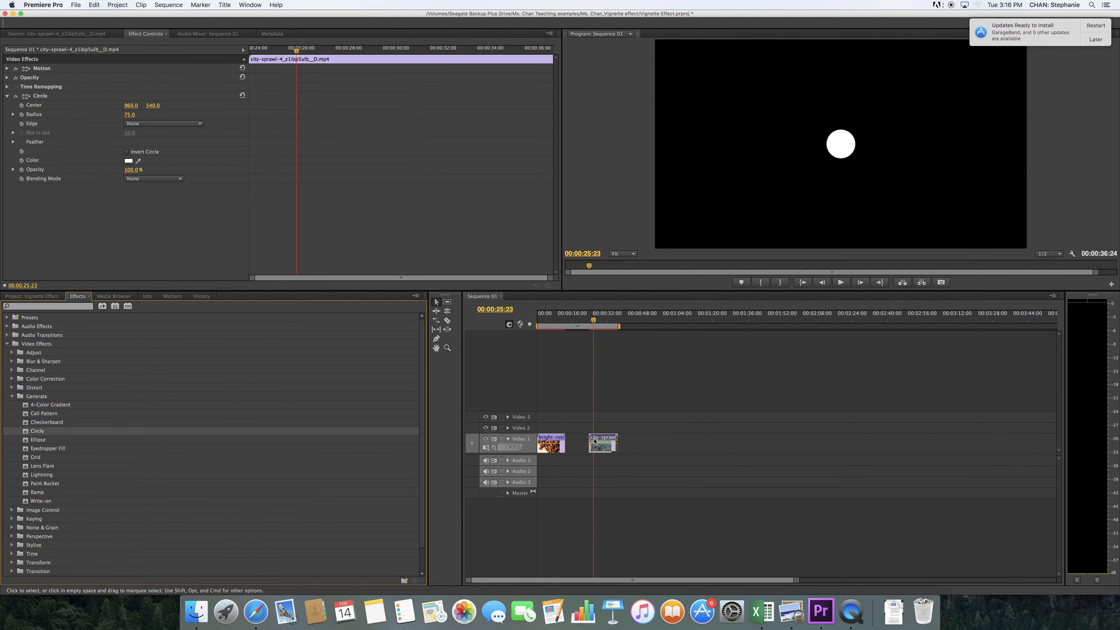
left_click(126, 152)
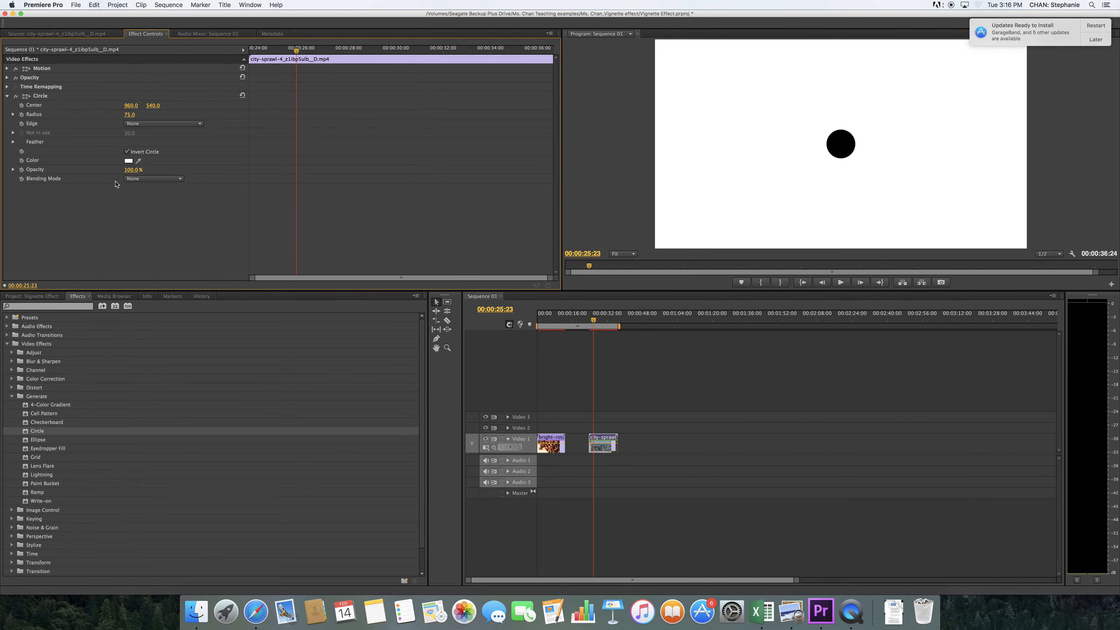
left_click(150, 179)
left_click(155, 246)
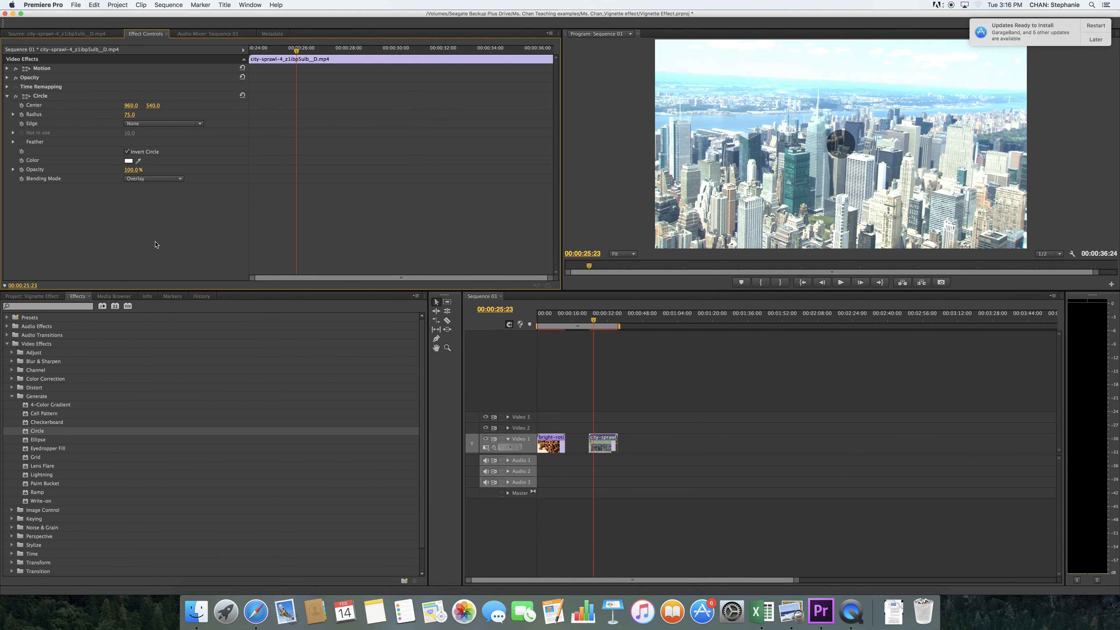
Set the city clip's circle radius to 934 and its outer edge feather to 111.
left_click_drag(130, 116, 320, 116)
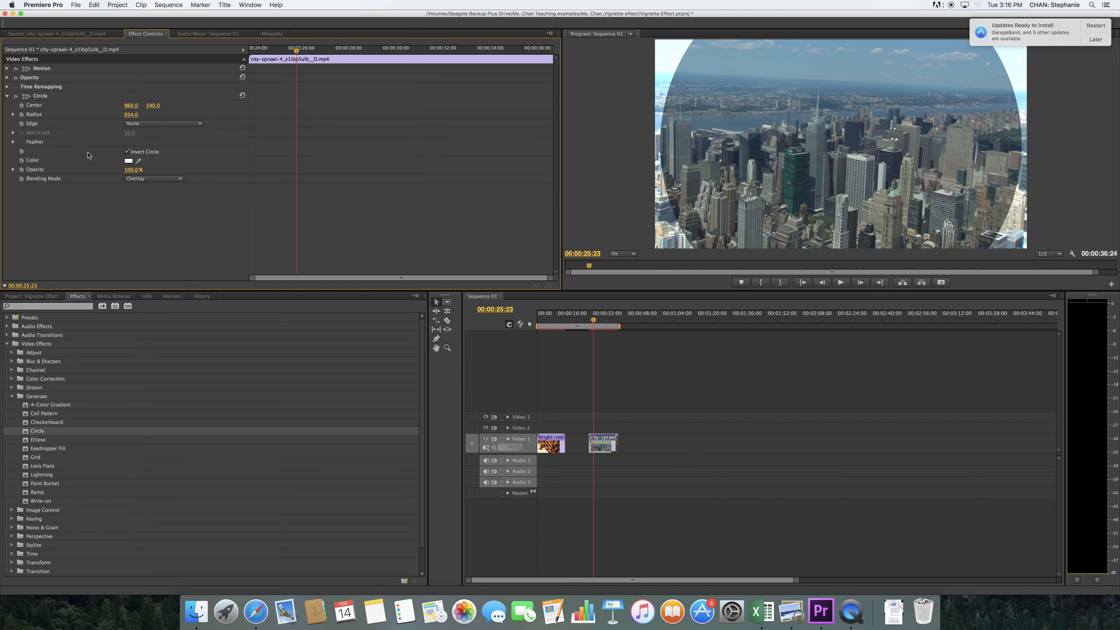
left_click(13, 142)
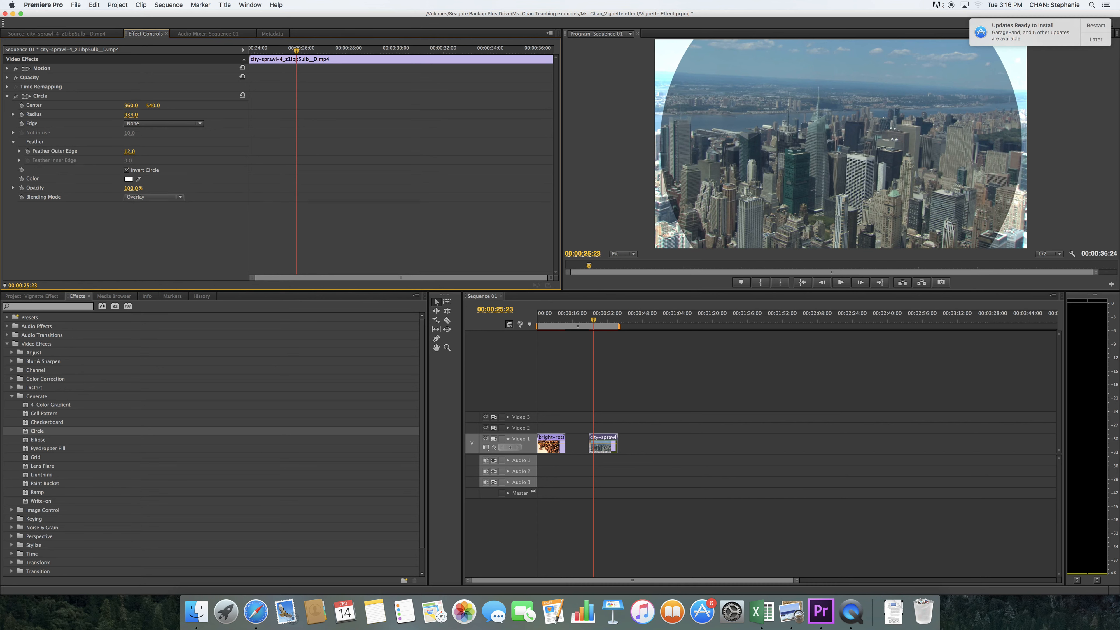
left_click_drag(134, 151, 173, 152)
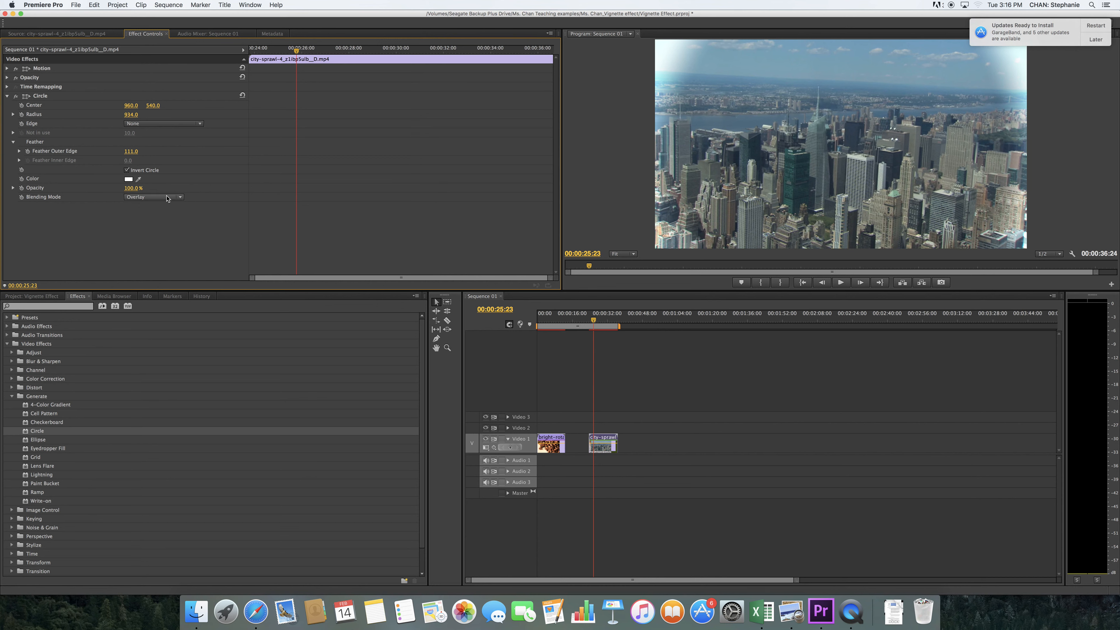
Sample a dark building colour from the city footage for the circle and set its outer edge feather to 68.
left_click(142, 177)
left_click(682, 150)
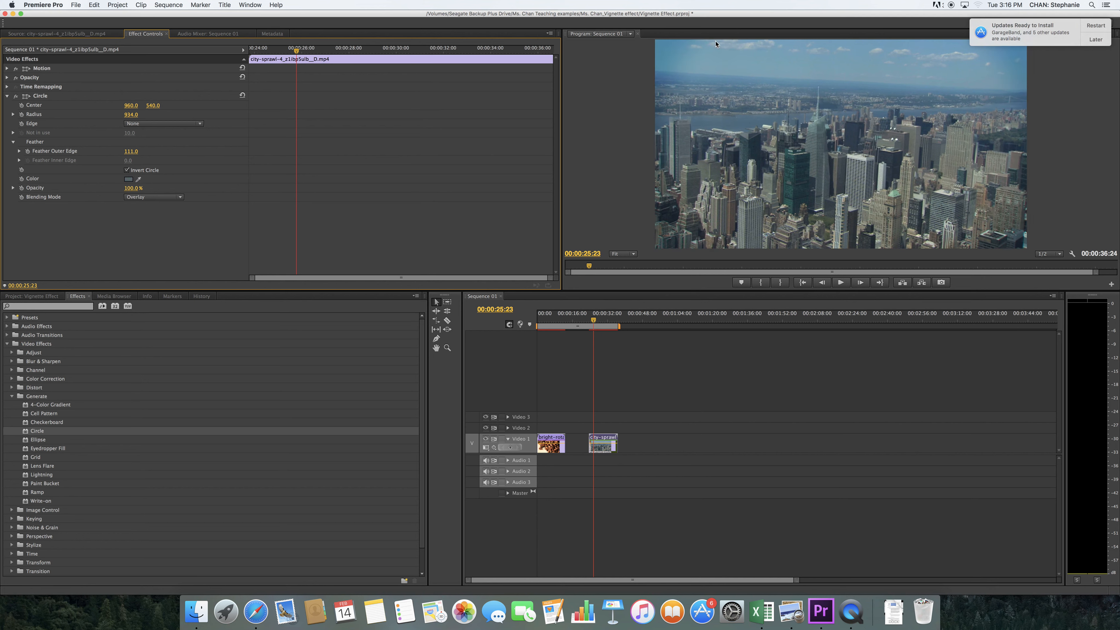
left_click_drag(137, 152, 132, 153)
left_click_drag(134, 153, 147, 150)
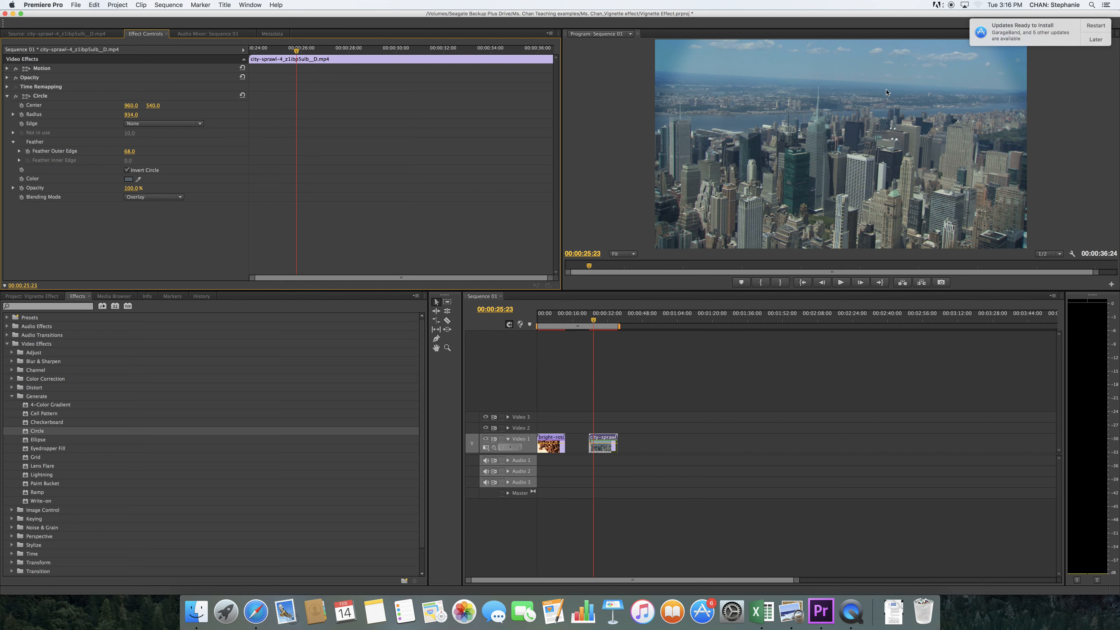